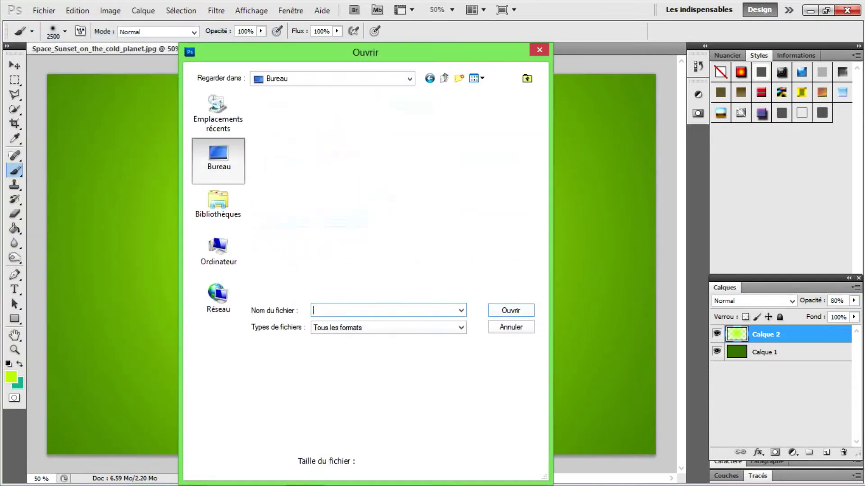
- Place the alexichi 3D text render from the Texte C4D folder over the green background
double_click(353, 135)
scroll(387, 189, down, 3)
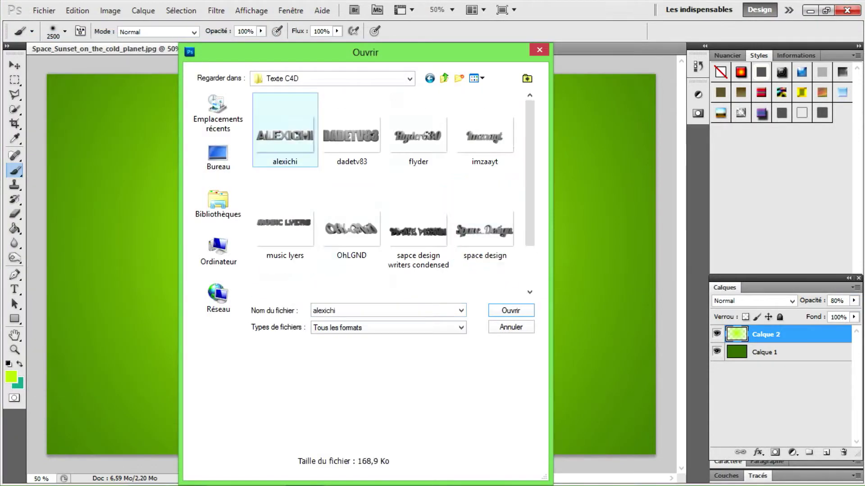
key(Return)
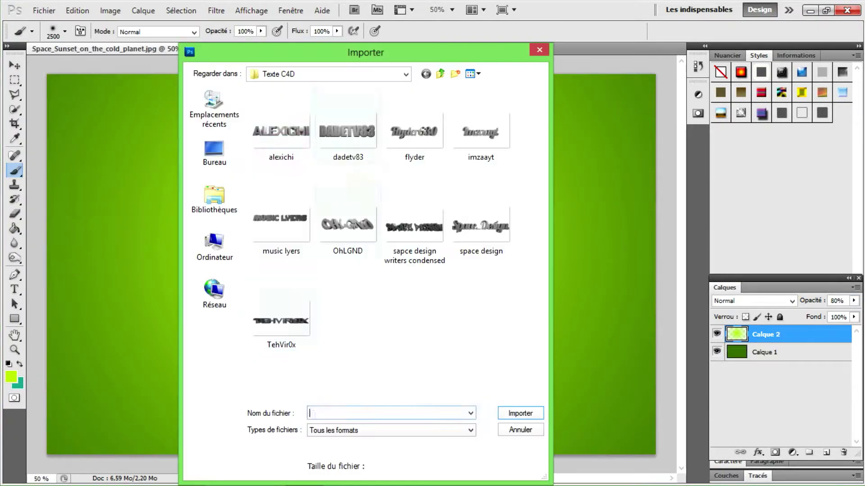
double_click(281, 131)
key(Return)
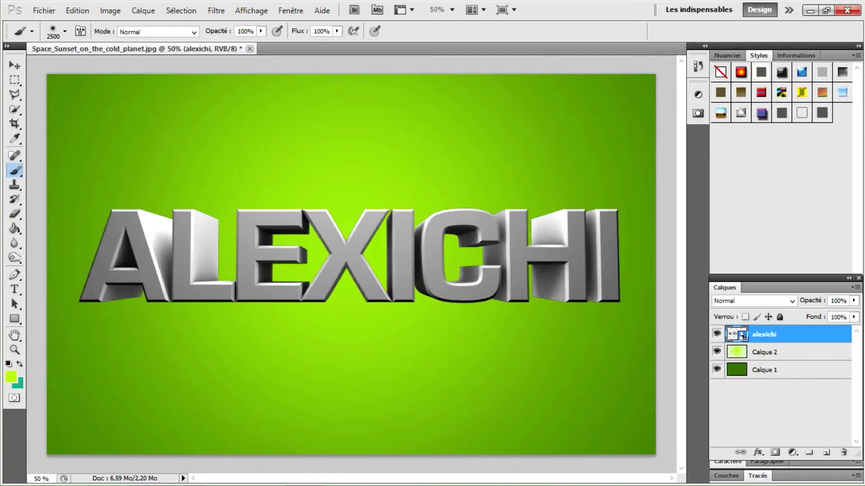
- Rasterize the alexichi layer and nudge the text slightly to the left
double_click(792, 334)
key(Escape)
key(Return)
key(v)
key(shift+Left)
key(shift+Left)
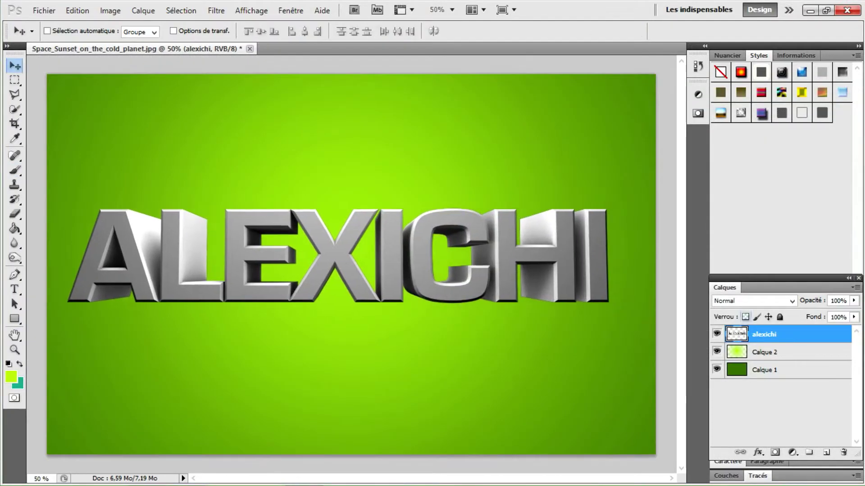
- Add a gradient overlay to the alexichi layer with the Incrustation blend mode and open its gradient for editing
double_click(766, 334)
click(472, 269)
click(656, 131)
click(665, 151)
click(647, 158)
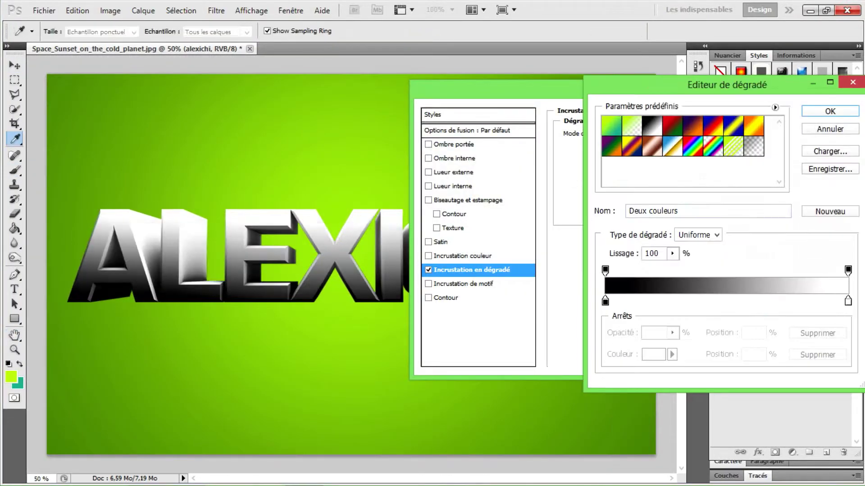
- Color the overlay gradient dark green at both ends with bright lime green in the middle
click(653, 354)
click(375, 97)
click(847, 300)
click(653, 355)
key(Return)
key(Return)
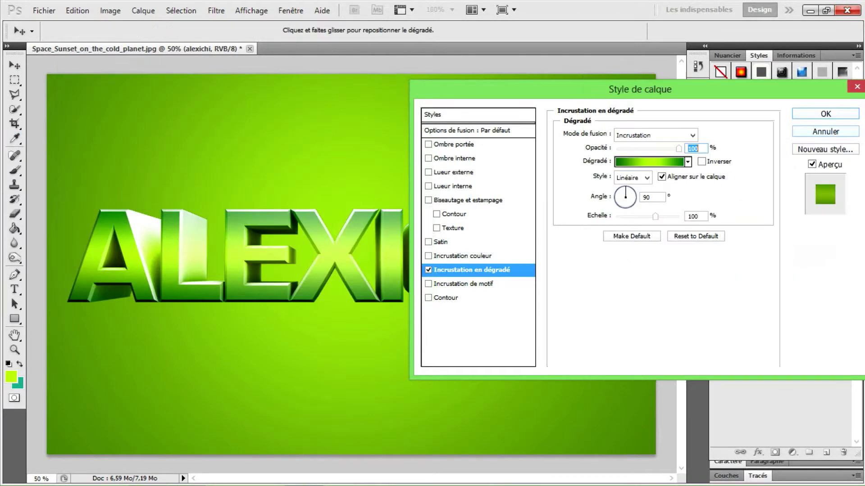
- Add a drop shadow to the text with 75% opacity, 30° angle, 20 px distance, 14% spread and 16 px size
drag(640, 89, 727, 68)
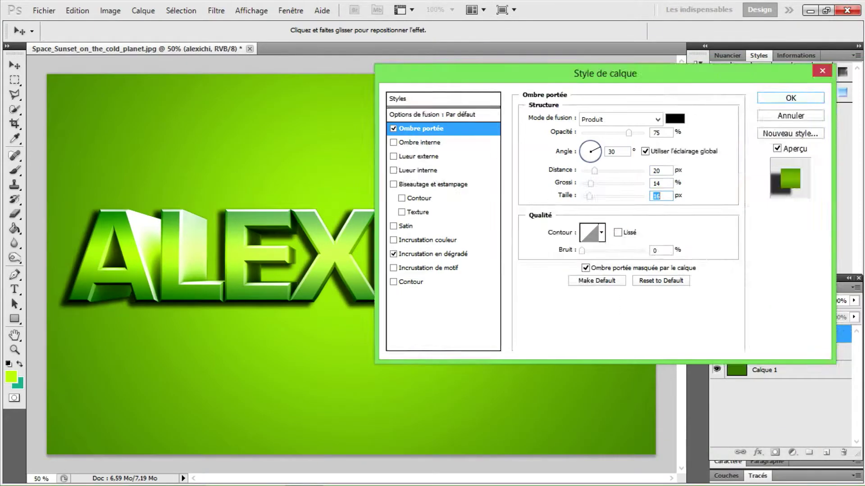
key(Return)
- Place the Grunge Metal texture from the Metal folder over the text and set its blend mode to Incrustation
key(alt+f)
key(i)
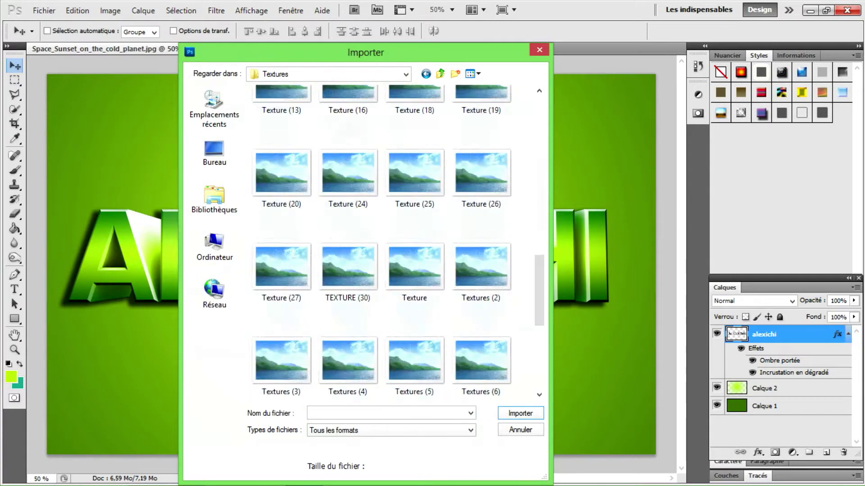
scroll(380, 243, down, 2)
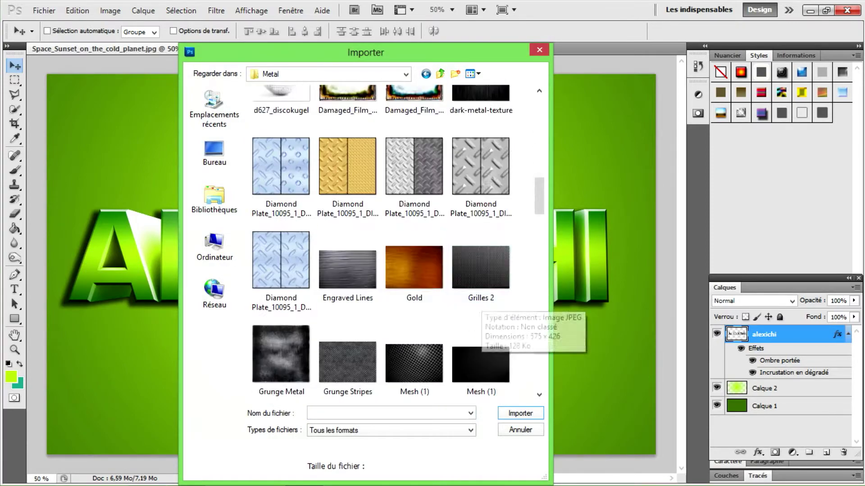
key(Return)
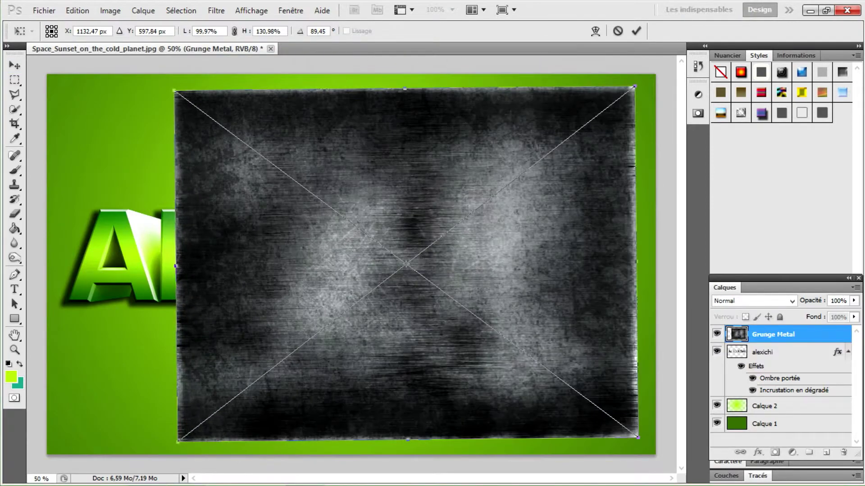
key(Return)
key(shift+alt+o)
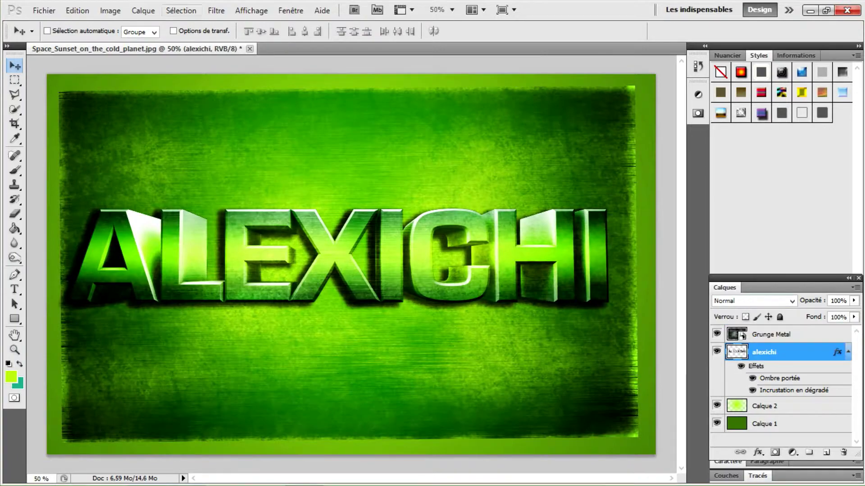
- Trim the Grunge Metal texture to the alexichi text shape by deleting everything outside the letters, and clear the selection
click(180, 10)
click(193, 239)
key(l)
key(ctrl+shift+i)
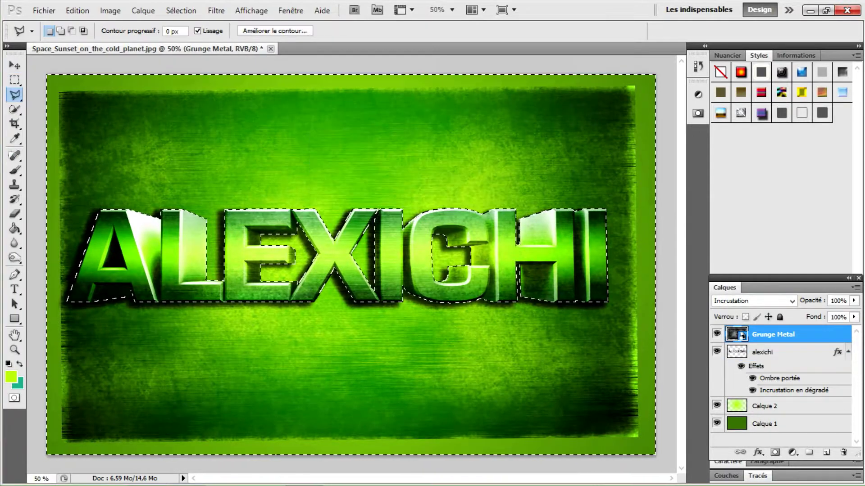
key(Delete)
key(ctrl+d)
key(Return)
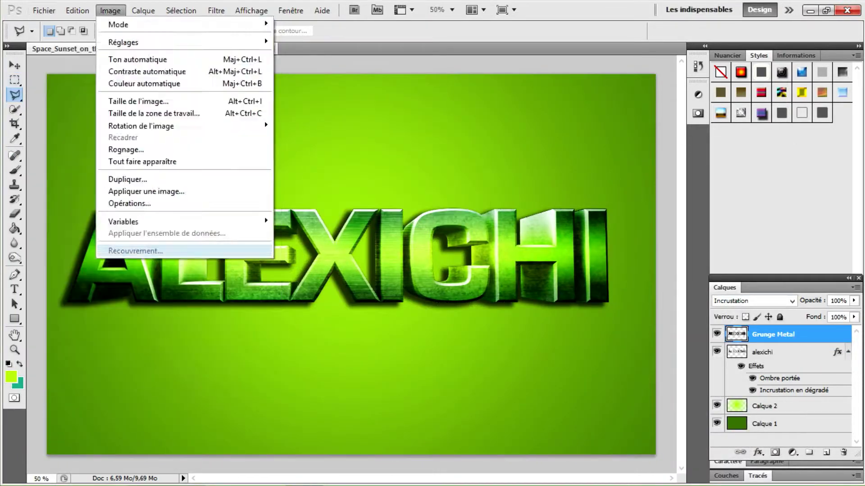
- Place the stone_003 brick texture from the Stone folder on the canvas
click(44, 10)
click(68, 212)
click(405, 74)
scroll(381, 244, down, 5)
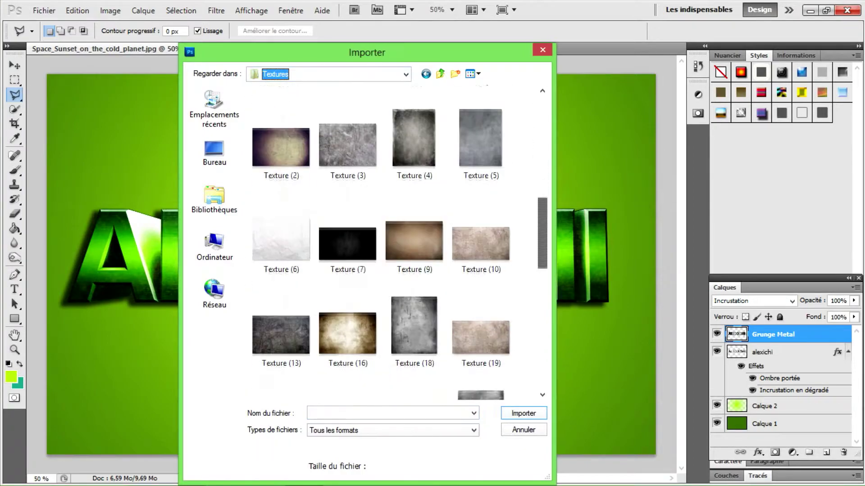
scroll(380, 243, down, 3)
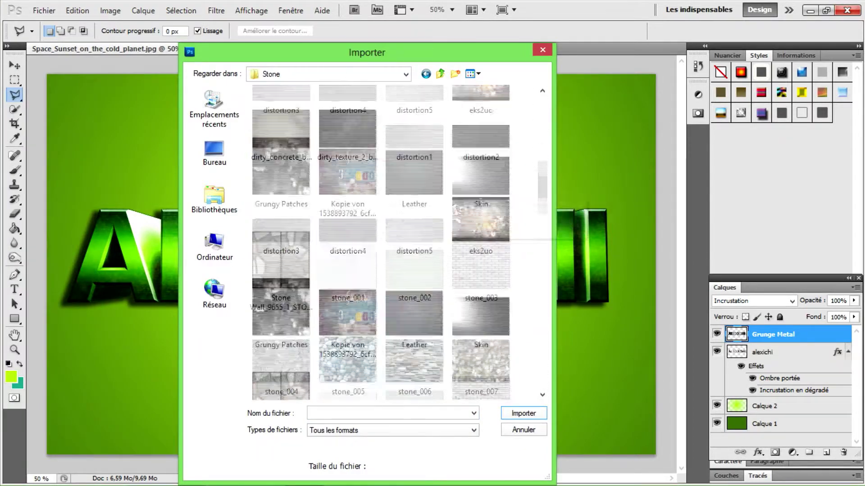
double_click(481, 122)
drag(232, 155, 142, 113)
key(Return)
- Move the stone_003 layer beneath the alexichi layer and set its blend mode to Incrustation
key(ctrl+bracketleft)
key(ctrl+bracketleft)
key(l)
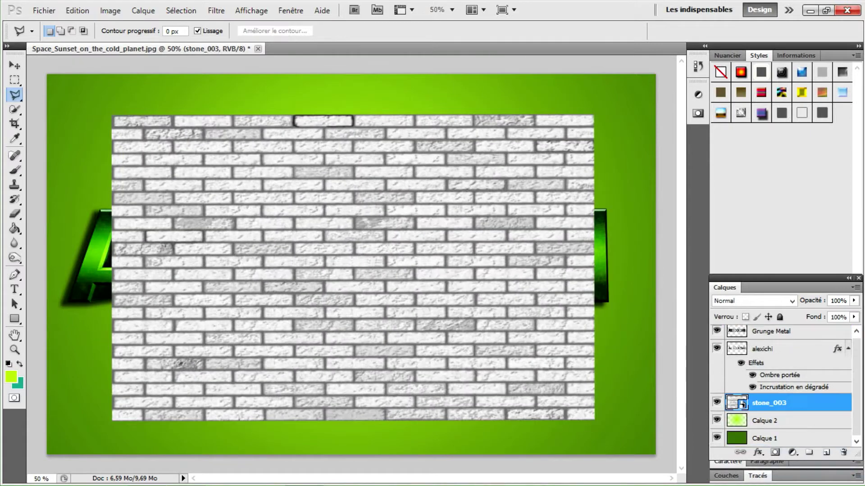
click(752, 301)
click(730, 157)
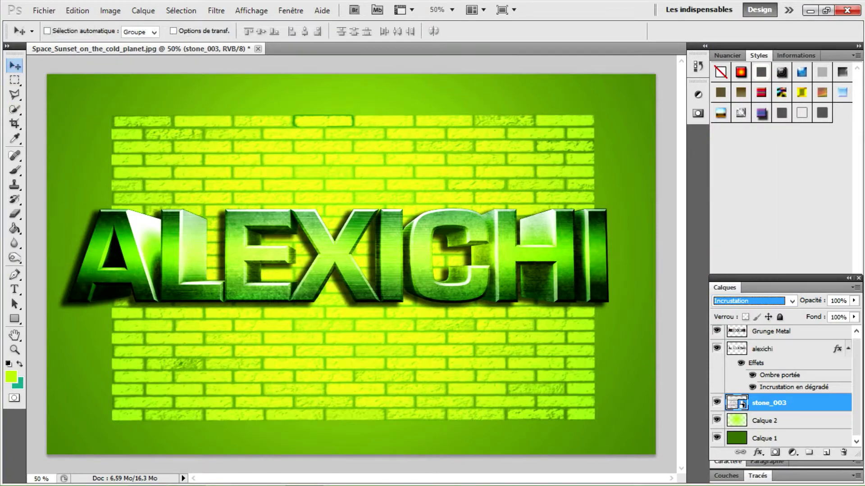
- Enlarge the brick texture and center it behind the text
drag(360, 361, 353, 348)
key(ctrl+t)
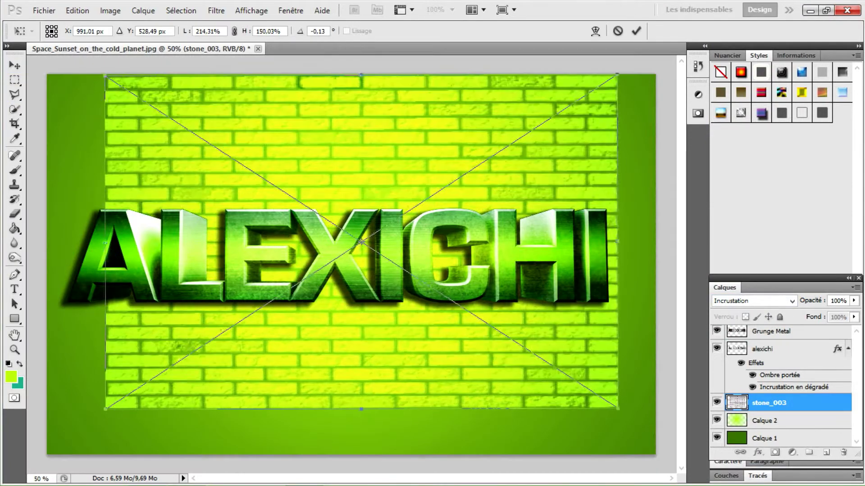
drag(587, 407, 608, 428)
key(Return)
- Fade the brick texture's outer edges with the Eraser at 58% opacity and lower the stone_003 layer's opacity to 86%
key(e)
key(Return)
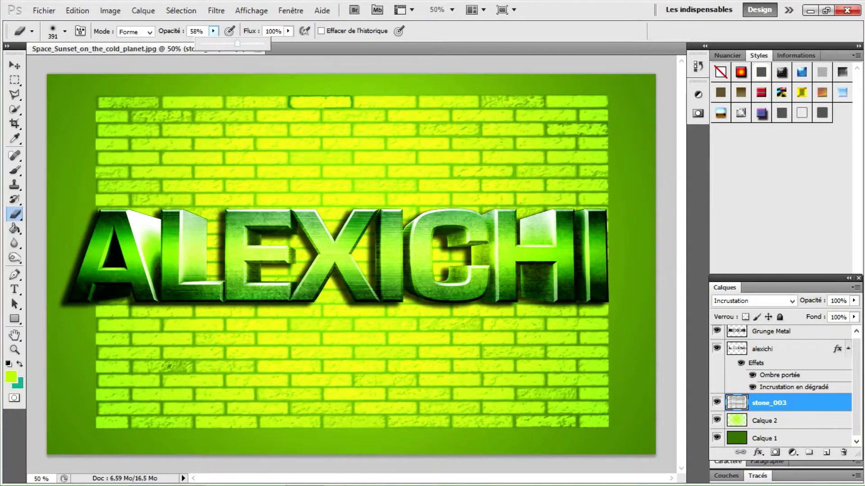
drag(270, 401, 568, 356)
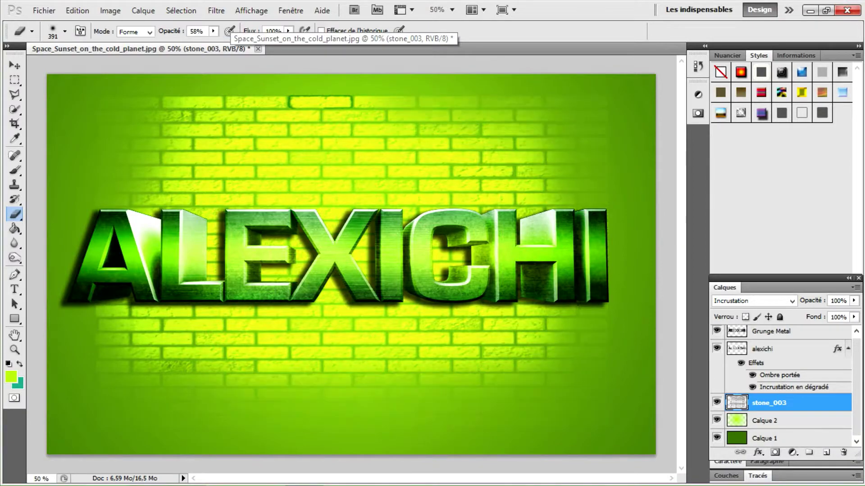
drag(405, 108, 194, 120)
- Place the Textures (10) image above the brick layer and stretch it to cover the whole canvas
click(77, 10)
click(67, 252)
click(406, 74)
click(297, 156)
double_click(277, 371)
click(480, 280)
double_click(480, 280)
drag(527, 440, 656, 455)
- Set the Textures (10) layer to Incrustation at 47% opacity and partly erase its scratches around the text
click(752, 300)
click(739, 159)
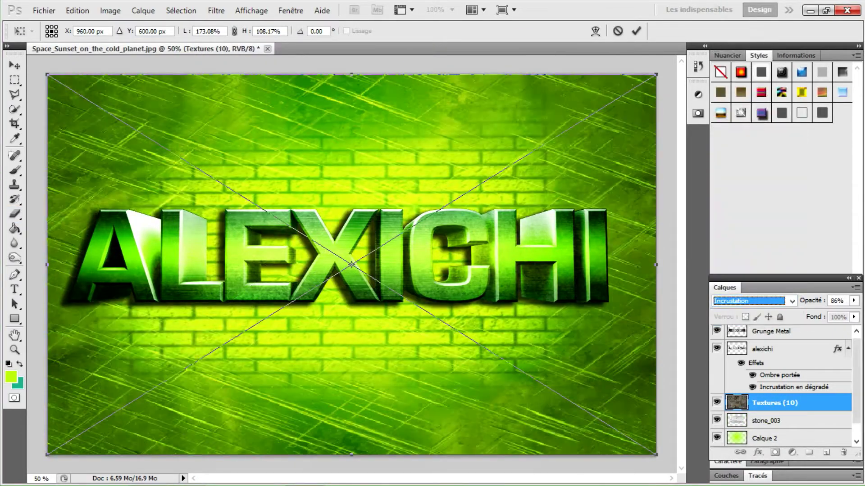
drag(840, 313, 829, 313)
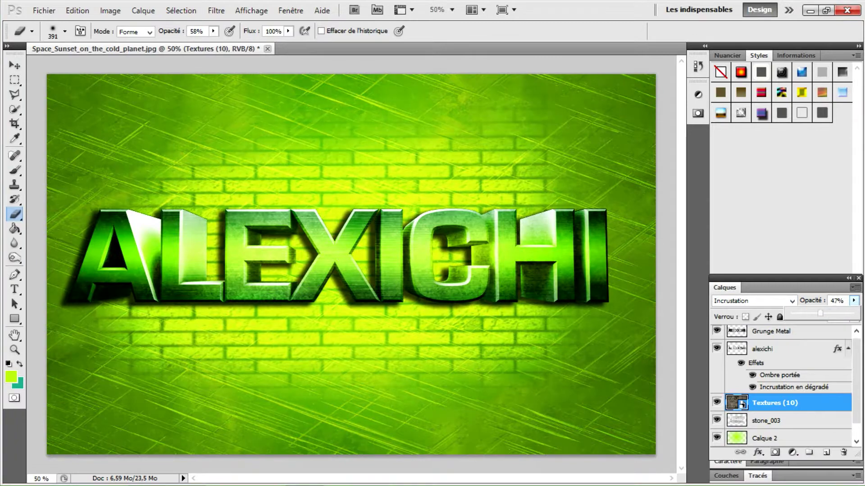
key(Return)
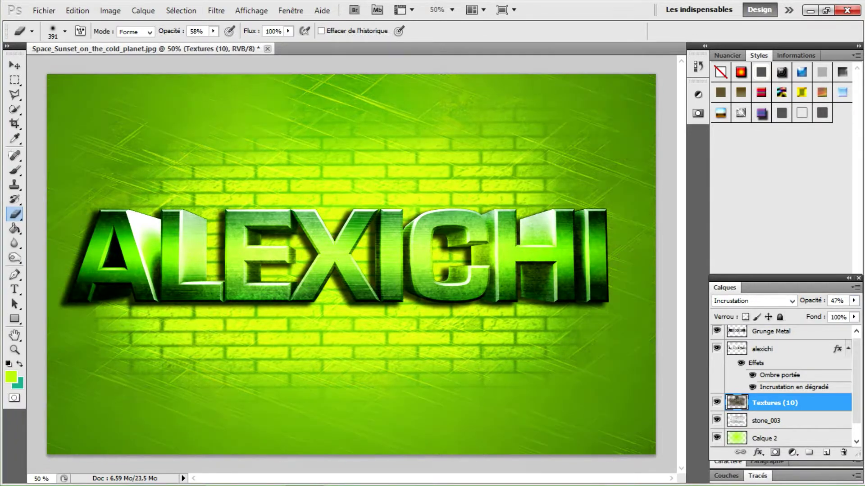
- Try placing the eks2uo texture from the Stone folder above the Textures (10) layer
click(44, 10)
click(45, 257)
double_click(434, 332)
click(752, 301)
click(734, 162)
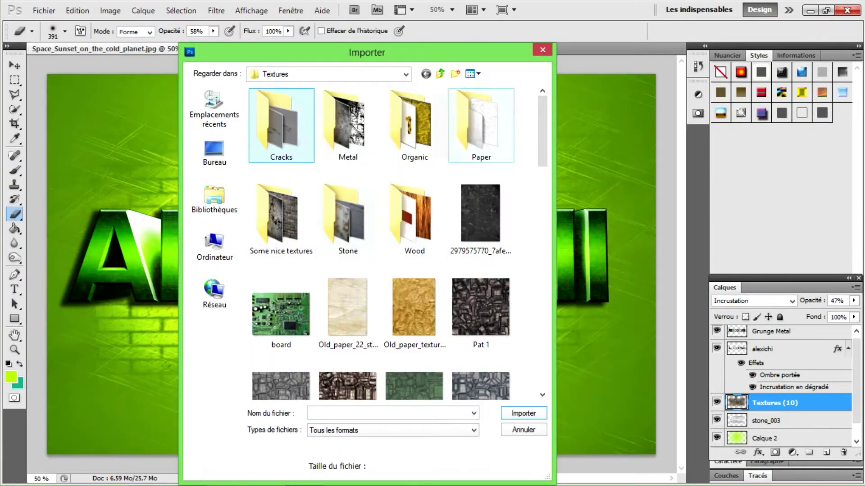
double_click(366, 198)
scroll(380, 239, down, 5)
double_click(481, 252)
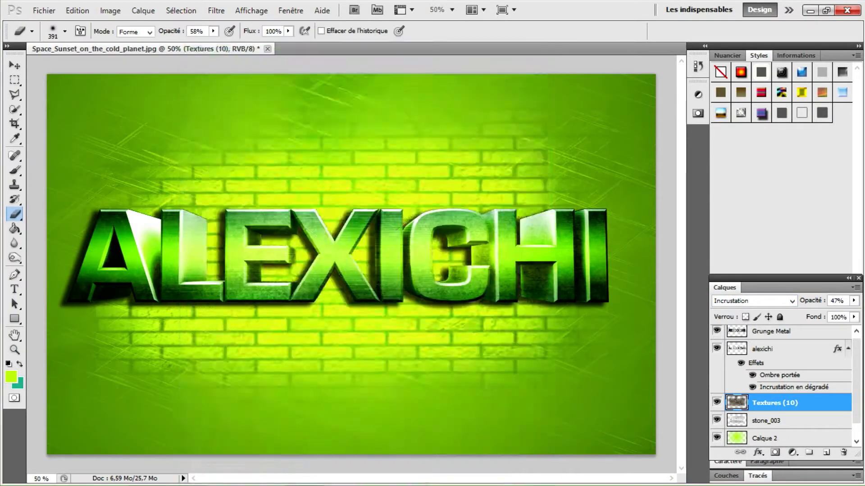
- Try stretching the eks2uo texture over the canvas and blending it with Incrustation at 100% opacity
drag(107, 56, 47, 47)
mouse_move(316, 271)
mouse_down()
mouse_move(335, 288)
mouse_move(329, 277)
mouse_up()
drag(617, 268, 656, 268)
click(752, 300)
click(748, 151)
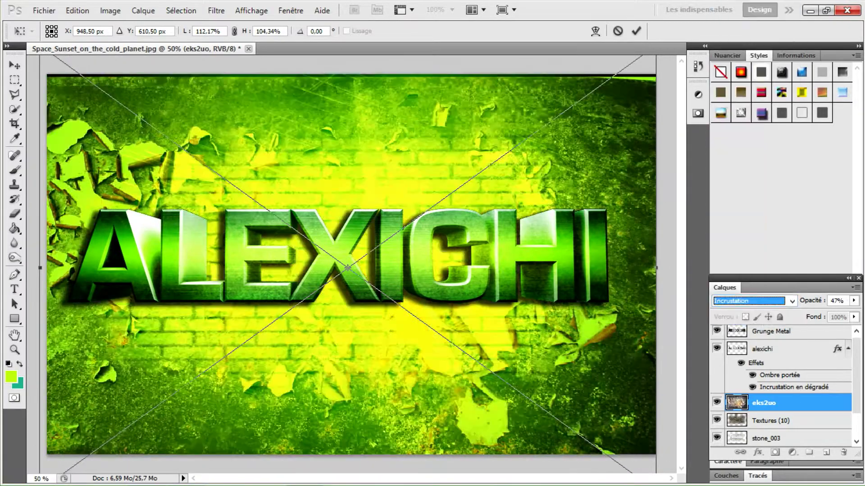
key(Return)
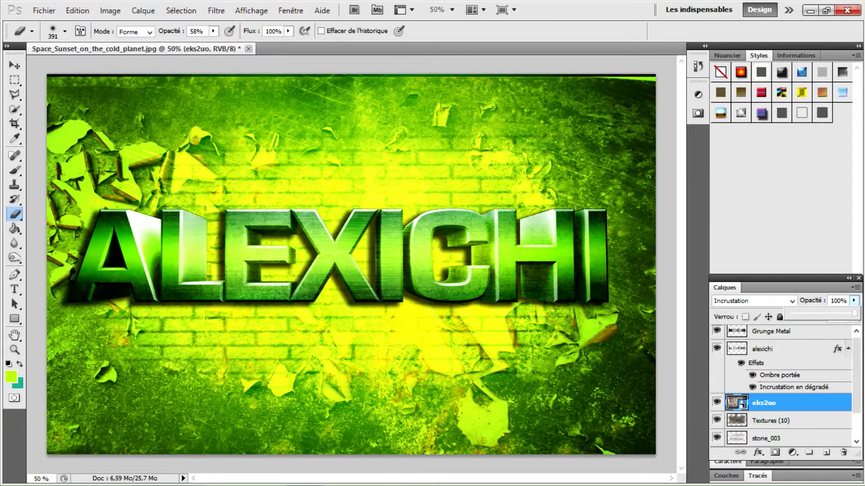
- Undo the eks2uo placement, returning to the state with the Textures (10) layer on the background
click(77, 10)
click(97, 23)
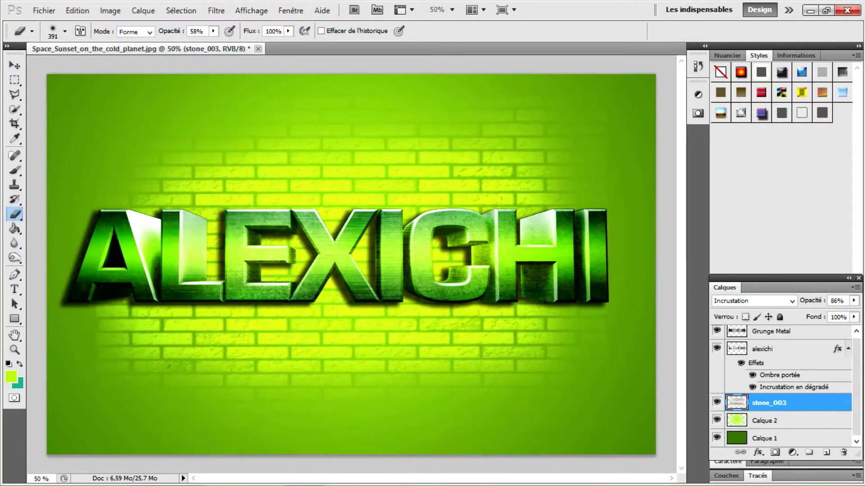
click(77, 10)
click(96, 22)
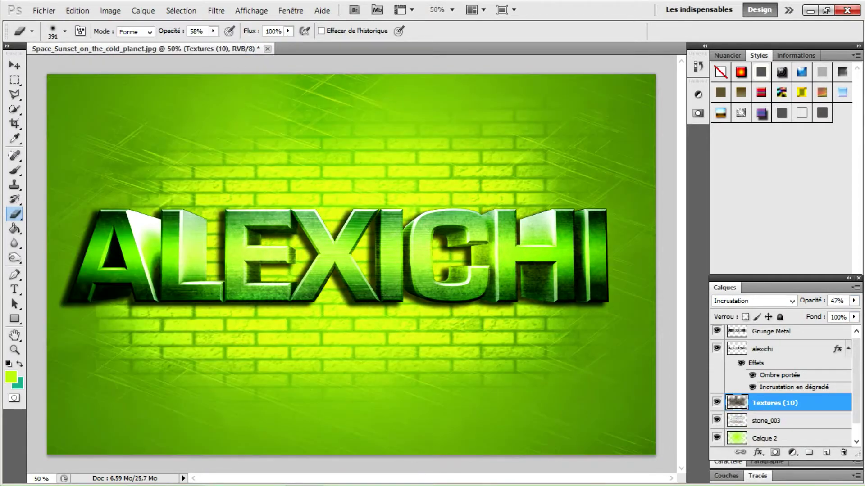
- Place the cracked ground texture from the Stone folder, filling the canvas behind the text
click(44, 10)
click(58, 258)
scroll(367, 243, down, 5)
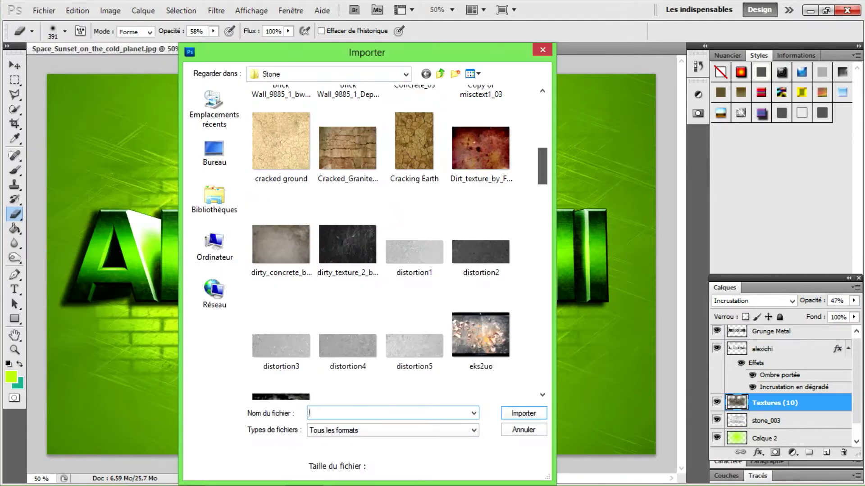
key(Return)
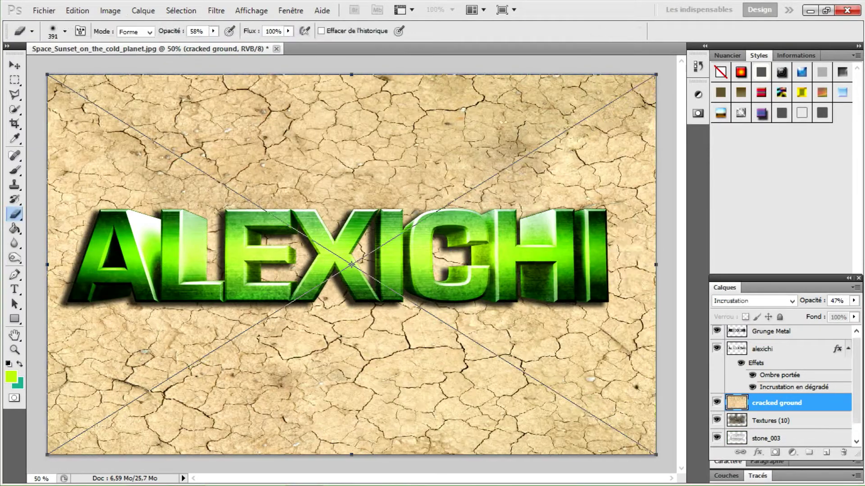
- Try darkening blend modes such as Densité linéaire + on the cracked ground layer
key(shift+alt+o)
key(alt+Down)
key(Down)
key(Down)
key(Down)
key(Down)
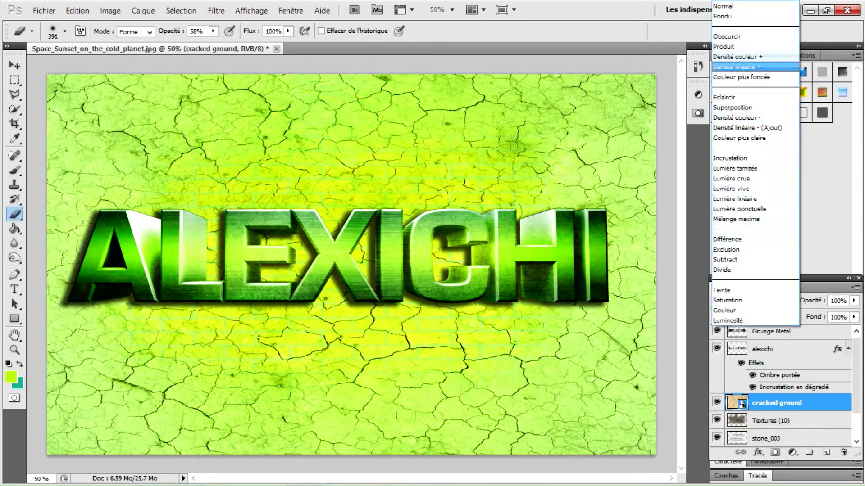
key(Return)
- Set the cracked ground layer to Incrustation at 15% opacity and move it beneath the stone_003 layer
key(alt+Down)
key(Down)
key(Down)
key(Down)
key(Down)
key(Down)
key(Down)
key(Down)
key(Return)
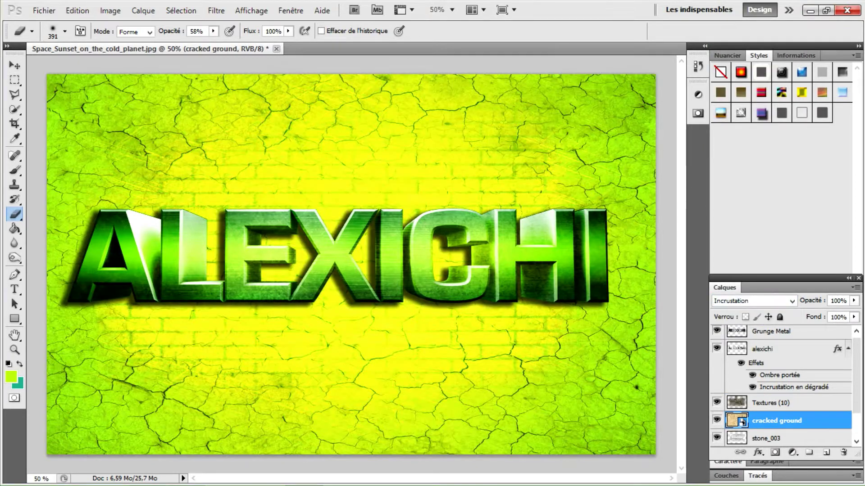
drag(853, 301, 806, 313)
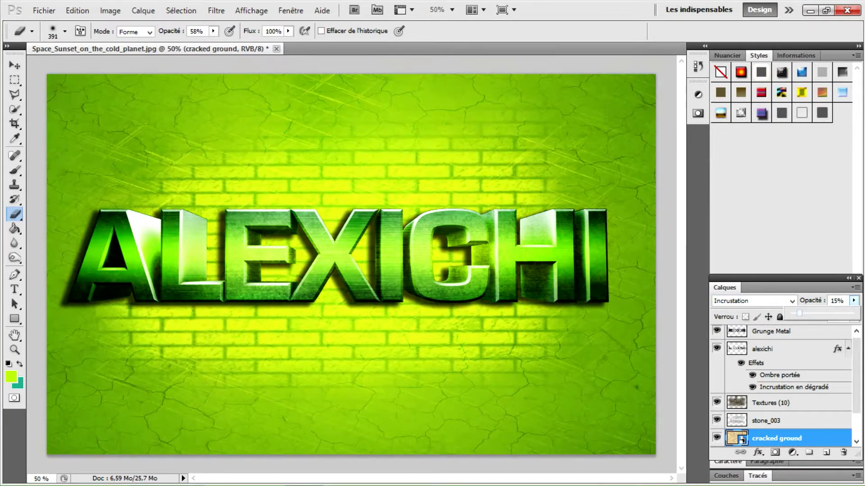
- Try placing an image from the Lights Strokes folder in Superposition mode over the cracked ground layer
click(43, 10)
click(42, 252)
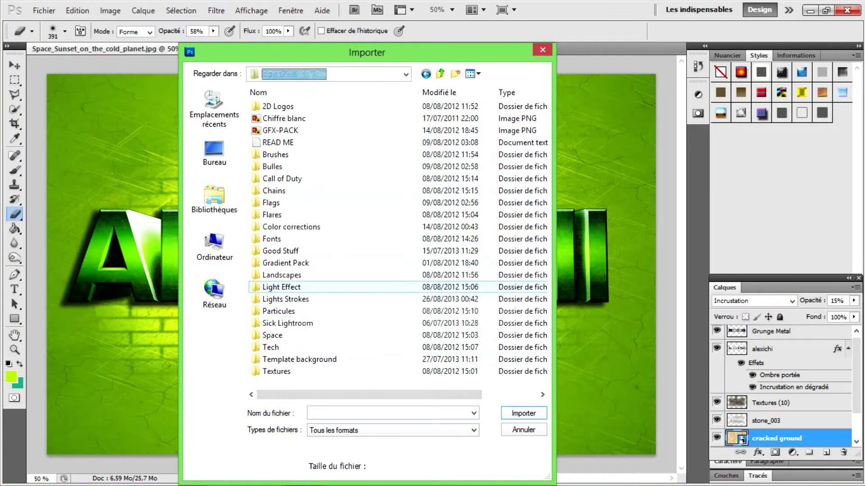
double_click(285, 299)
scroll(396, 243, down, 10)
scroll(397, 243, down, 5)
scroll(397, 243, up, 1)
click(481, 193)
click(523, 413)
click(752, 301)
click(748, 109)
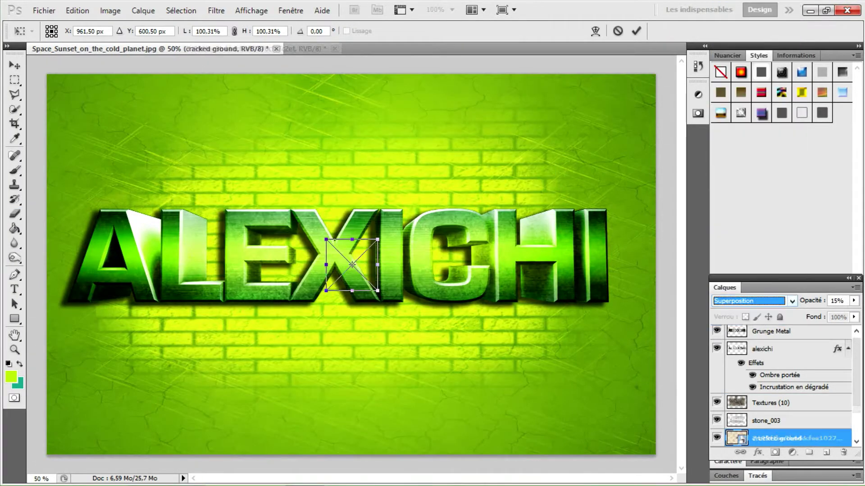
- Place Obelisk_1280x1024 from the Lights Strokes folder below the text, enlarged in Luminosité mode, and rasterize it
scroll(399, 250, down, 12)
scroll(399, 243, down, 8)
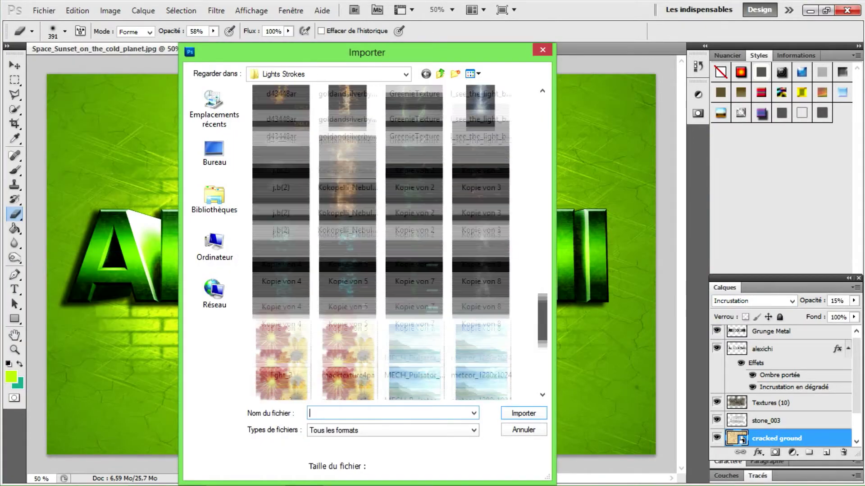
double_click(414, 155)
click(752, 300)
click(739, 321)
drag(644, 405, 130, 286)
key(Return)
key(e)
key(Return)
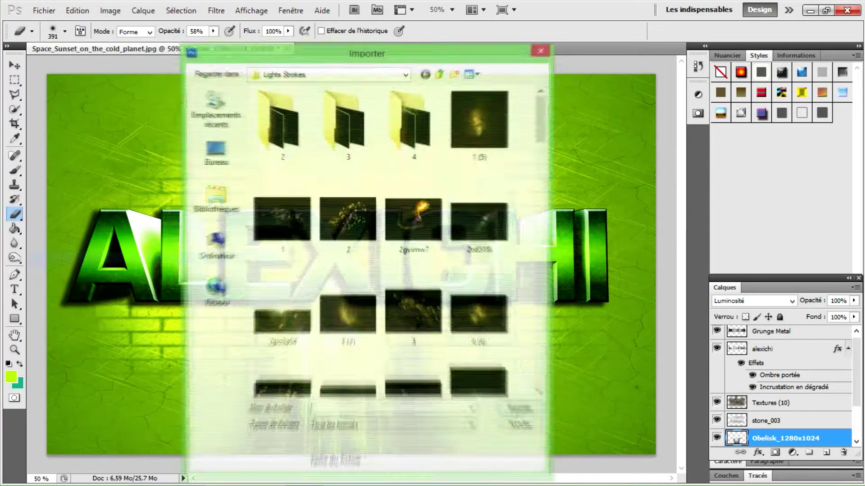
- Try placing the 7 (4) light stroke over the last letters of the text in Luminosité mode
scroll(401, 244, down, 3)
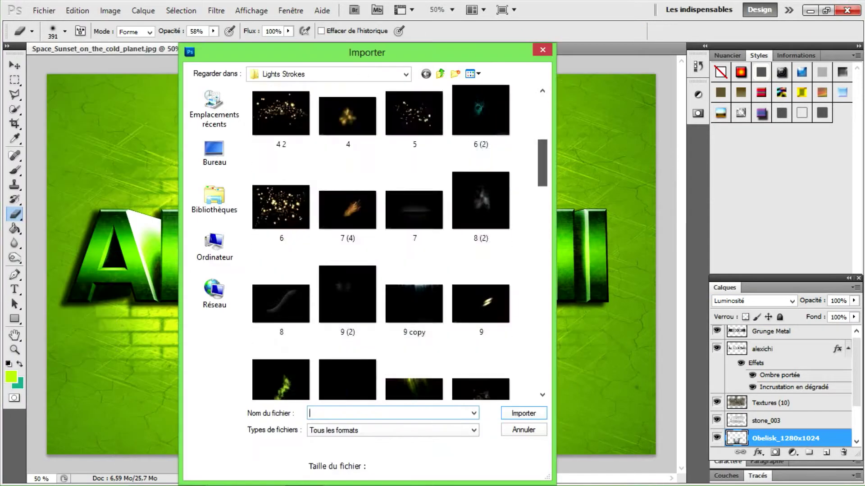
click(415, 168)
key(Return)
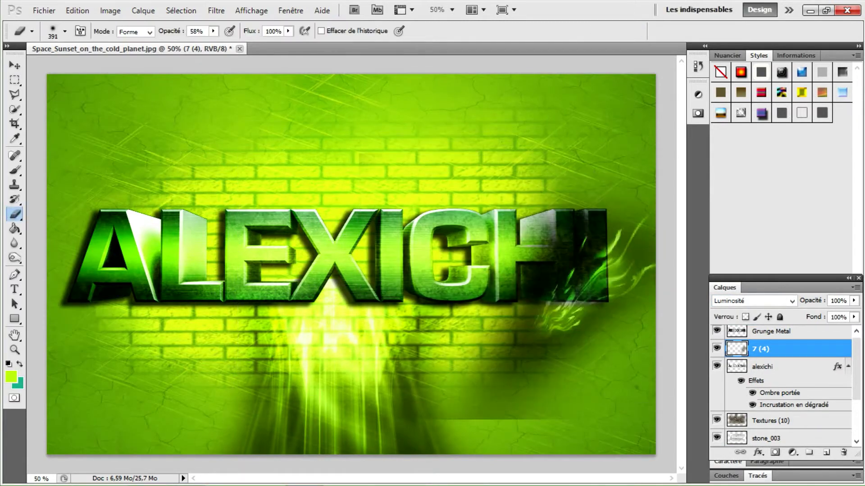
- Place goldandsilverbykil1kgf4 behind the text, enlarged and rotated about 90° in Superposition mode, and rasterize it
click(43, 10)
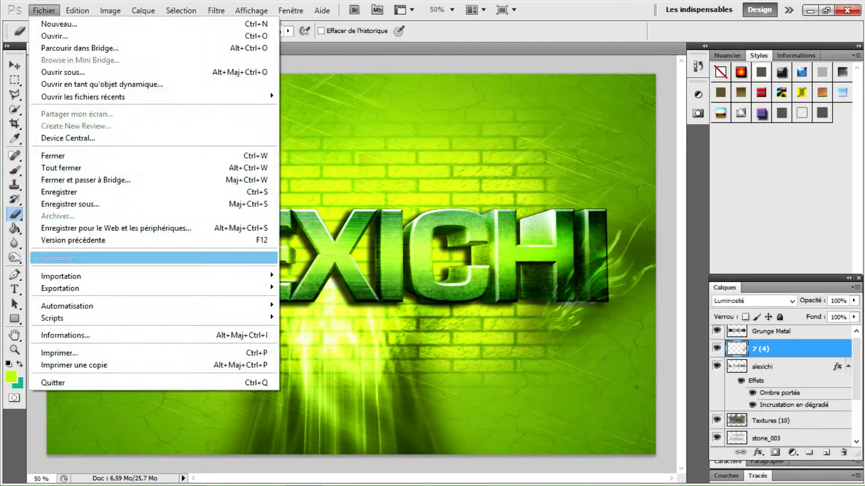
click(67, 257)
scroll(381, 243, down, 5)
click(348, 221)
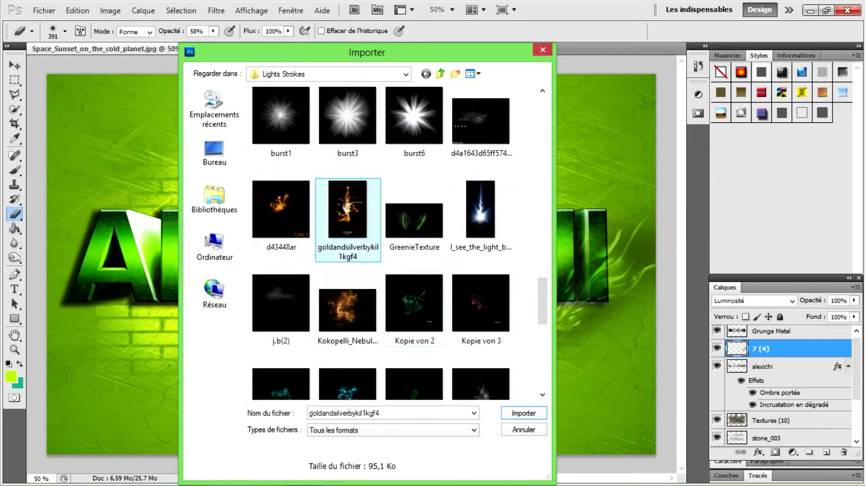
double_click(348, 220)
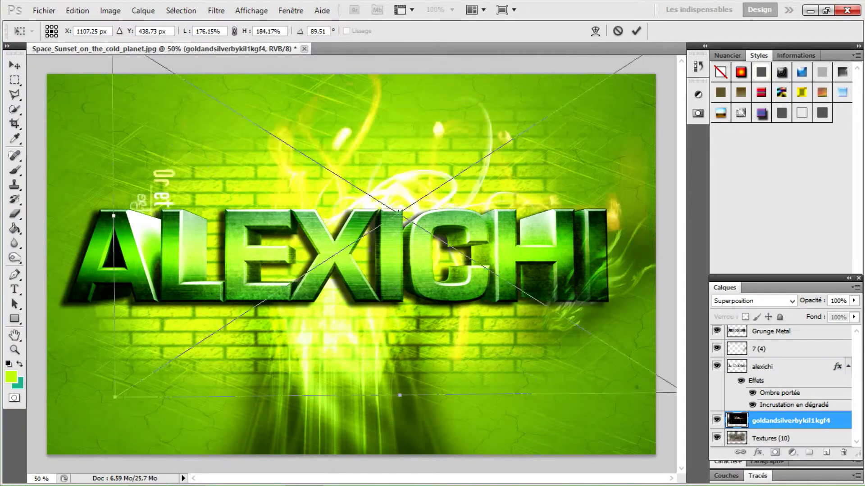
key(e)
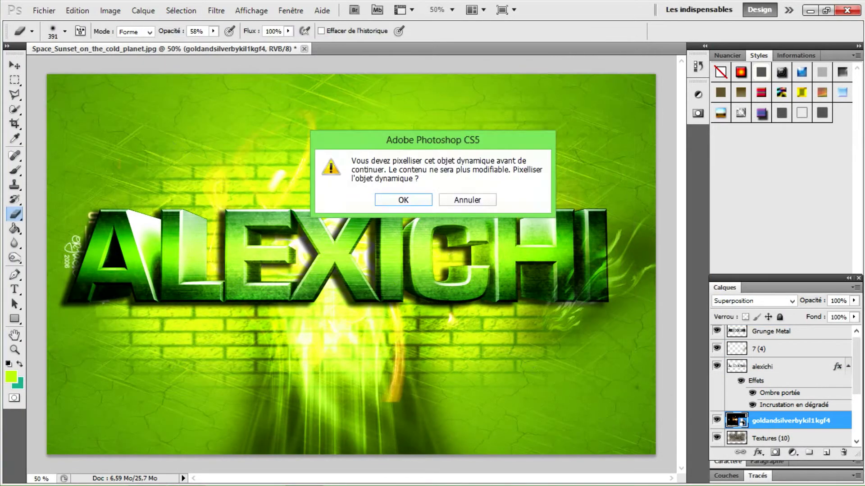
key(Return)
key(o)
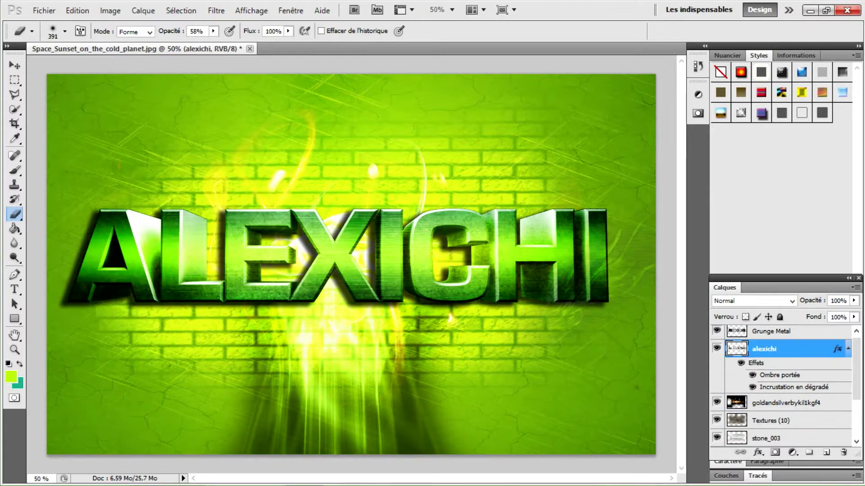
- Place sirius_b_by_keepwalking07 from the Space folder over the middle of the text and erase the dark area around the star
click(44, 9)
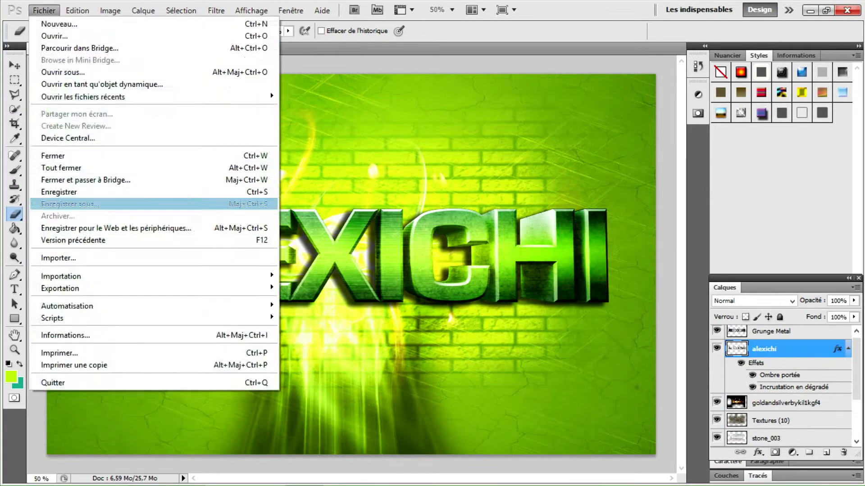
click(67, 252)
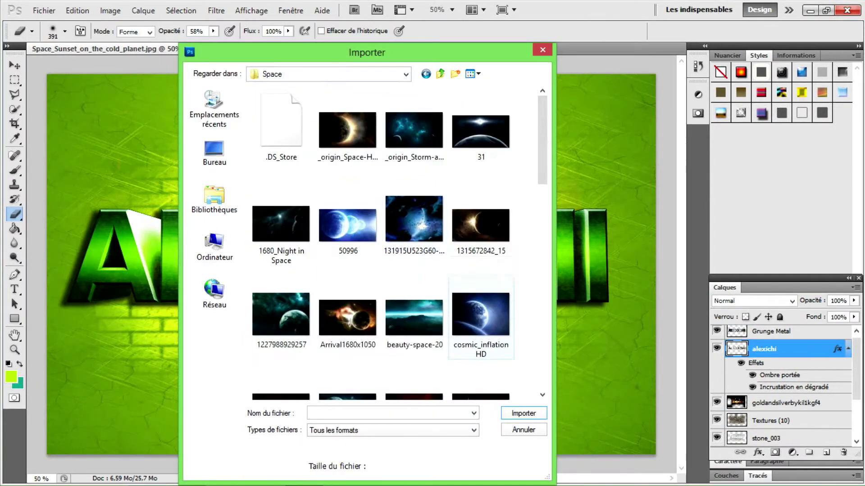
scroll(381, 243, down, 5)
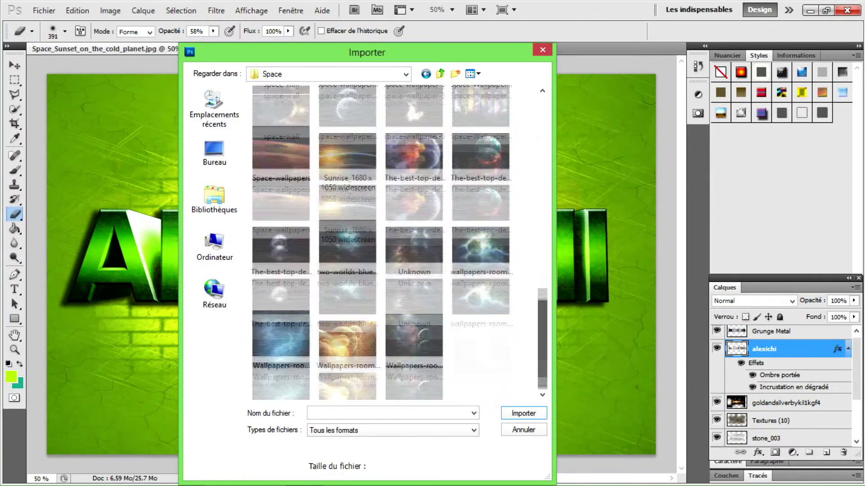
click(270, 221)
key(Return)
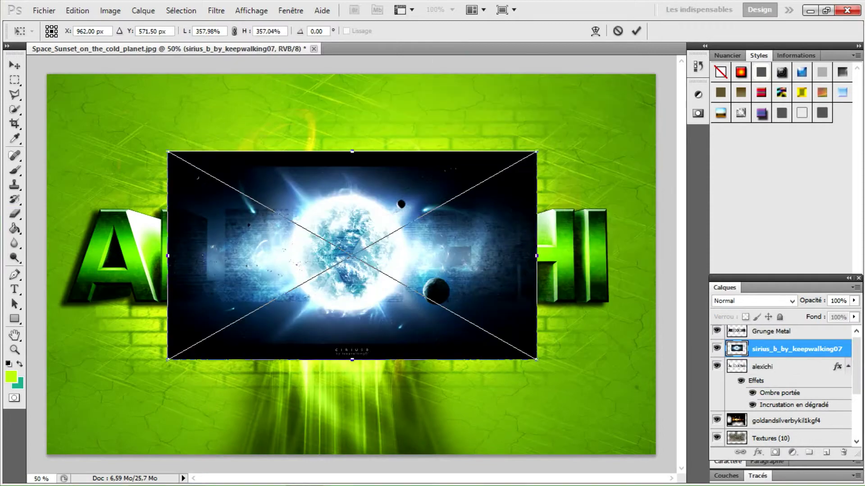
key(e)
key(Return)
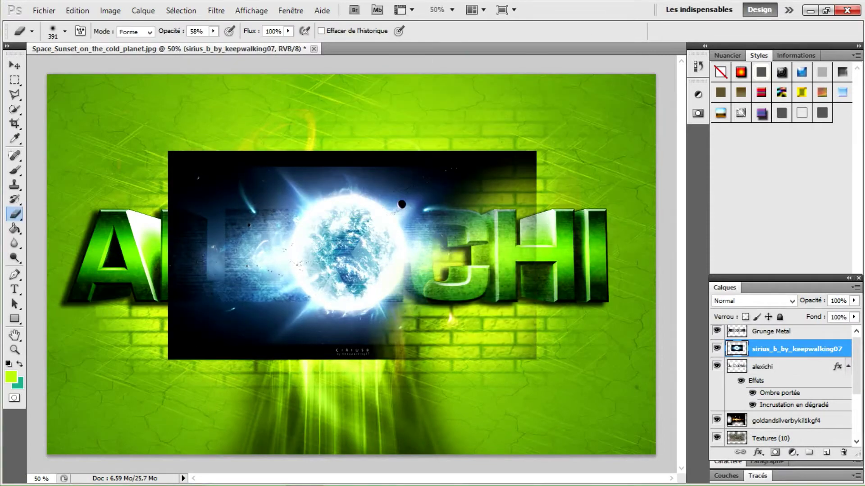
mouse_move(504, 202)
mouse_down()
mouse_move(270, 180)
mouse_move(252, 333)
mouse_move(405, 334)
mouse_up()
click(64, 31)
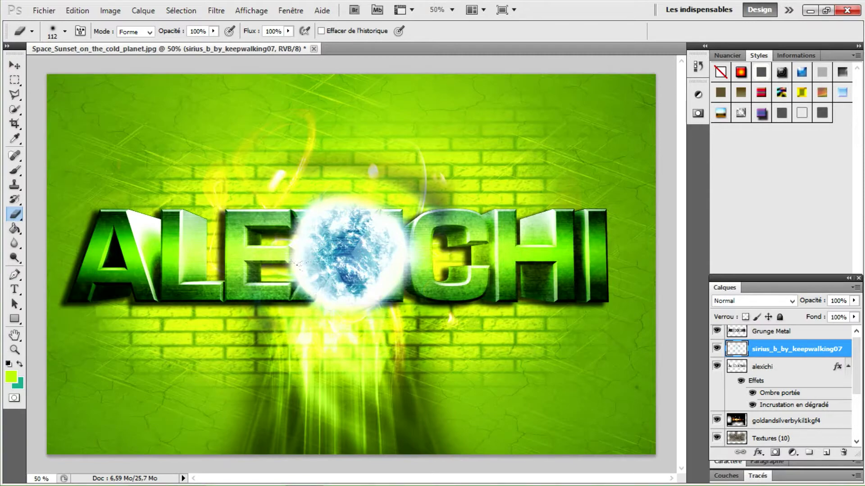
- Move the star layer beneath the alexichi layer, enlarged and set to Luminosité mode
key(ctrl+bracketleft)
click(753, 301)
click(739, 300)
drag(536, 360, 638, 404)
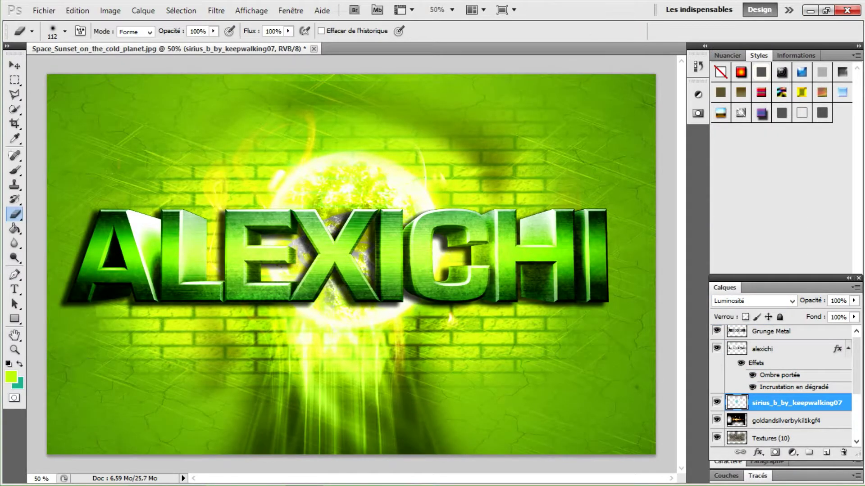
- Duplicate the star layer beneath the original, scale the copy to about 150% around it and set its opacity to 53%
key(ctrl+j)
key(ctrl+t)
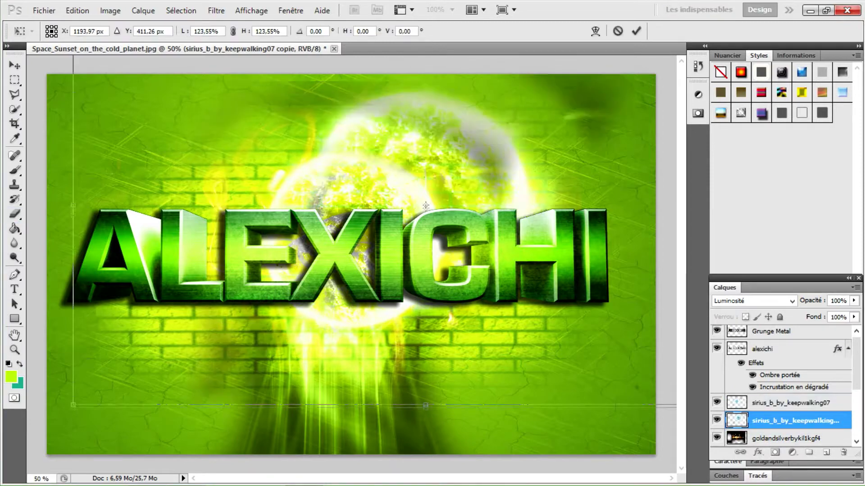
mouse_move(352, 185)
mouse_down()
mouse_move(126, 203)
mouse_move(509, 182)
mouse_move(365, 174)
mouse_move(360, 181)
mouse_up()
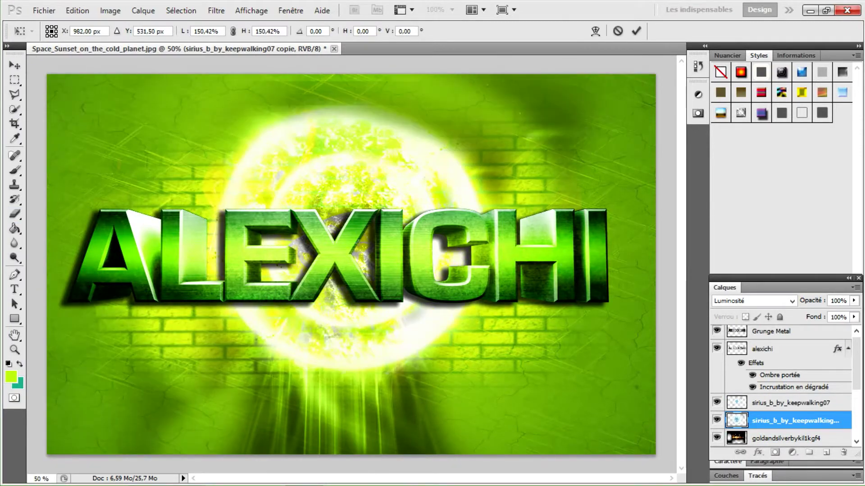
drag(853, 301, 823, 313)
drag(362, 243, 369, 243)
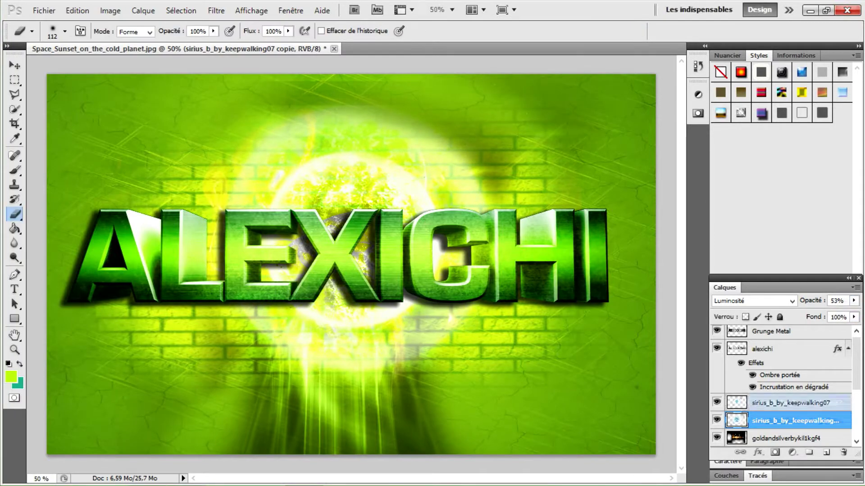
- Enlarge the eraser brush to 391 px and erase the dark remnants around the enlarged star copy
right_click(126, 146)
drag(68, 64, 85, 65)
right_click(126, 146)
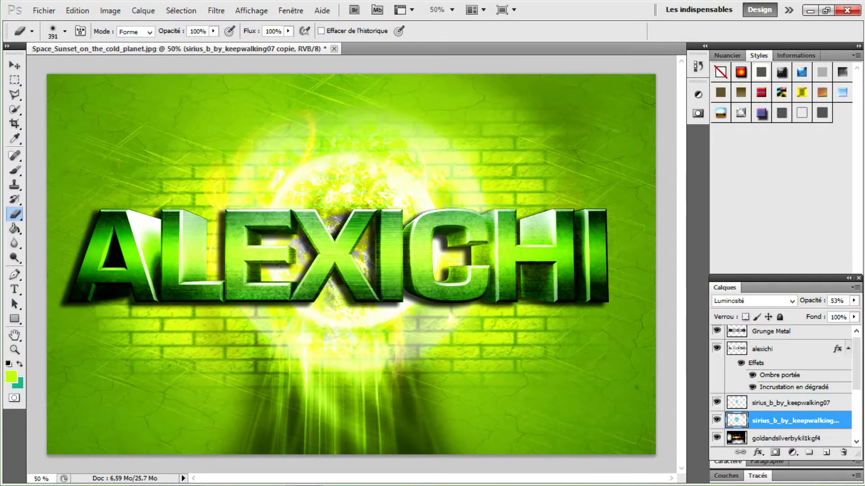
- Place the Dodgy particle texture centred across the full width of the canvas
click(44, 10)
click(50, 197)
click(406, 74)
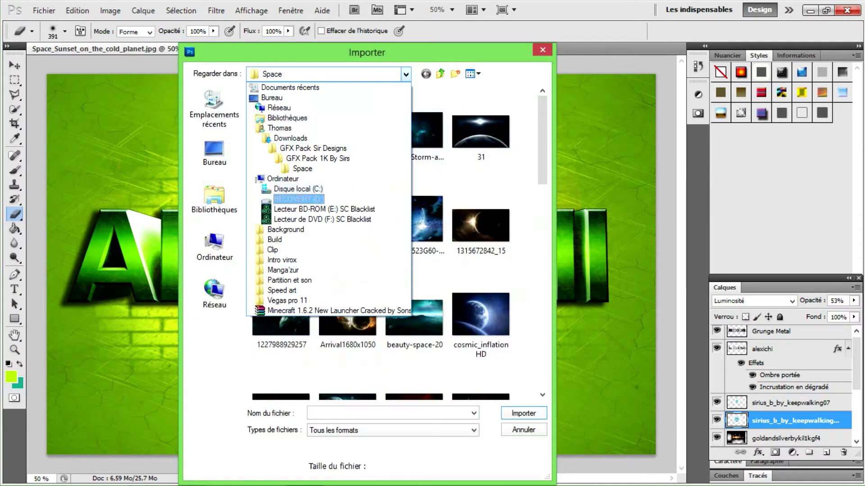
click(338, 139)
double_click(279, 287)
click(348, 126)
double_click(481, 126)
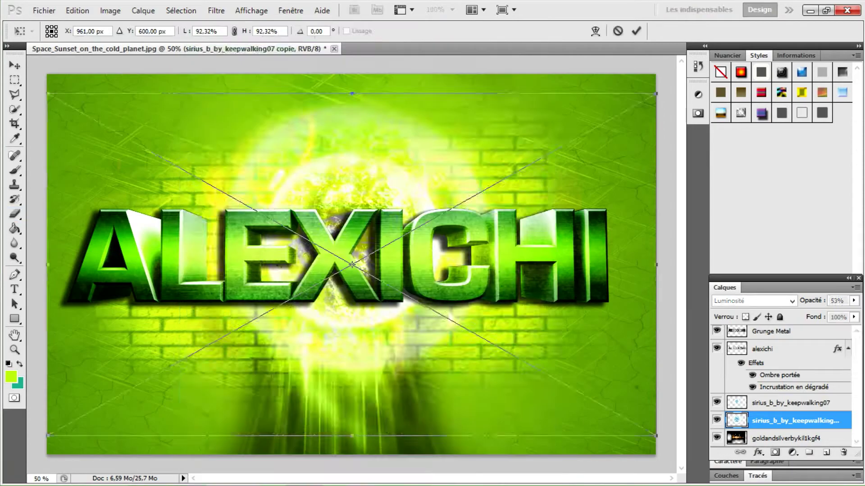
key(Return)
- Rasterize the Dodgy layer and make it the topmost layer in Incrustation mode
key(e)
key(ctrl+shift+bracketright)
key(shift+alt+o)
key(Return)
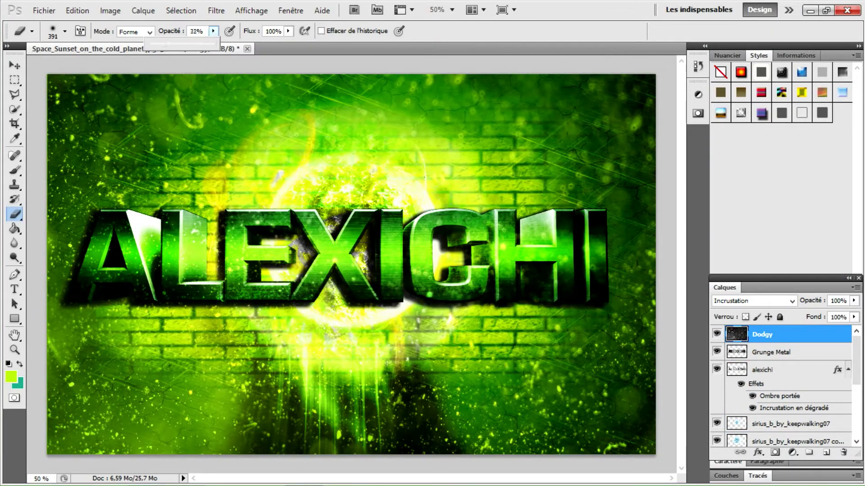
- Try transforming the enlarged star copy and raising its opacity to 64%
click(794, 442)
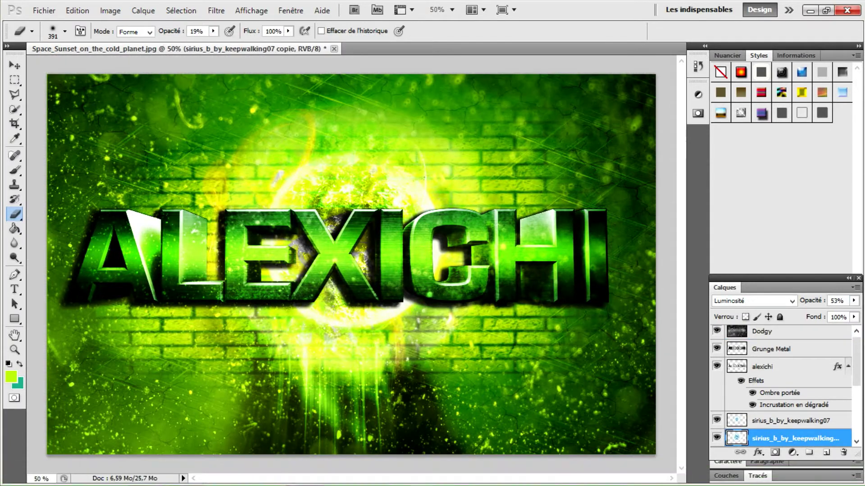
key(ctrl+t)
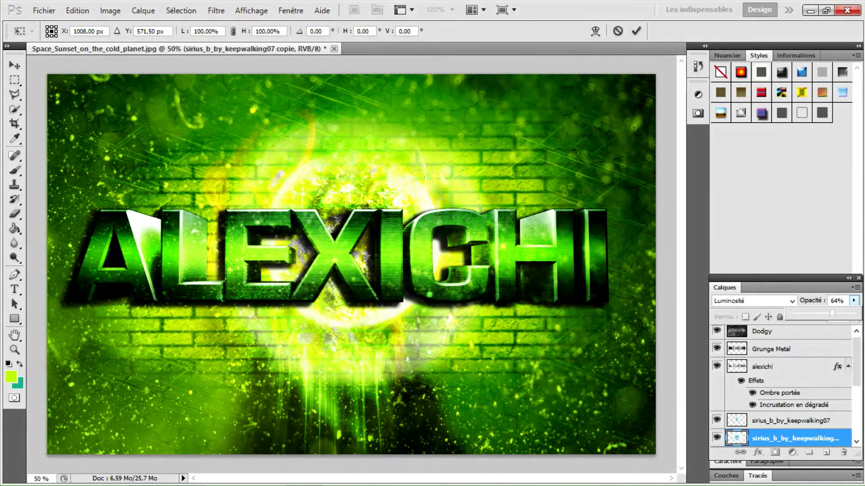
key(alt+s)
key(Left)
key(Right)
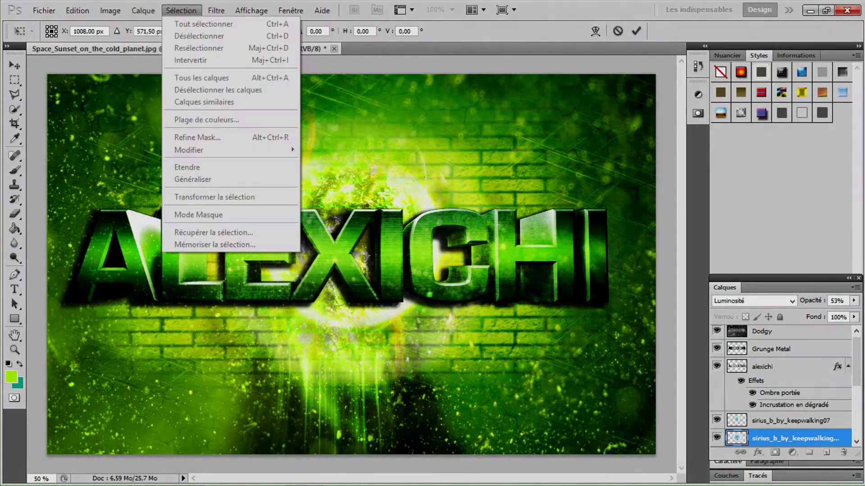
key(Escape)
key(Return)
- Add a Courbe transfert de dégradé adjustment layer with a gradient running from black (000000) to green
key(alt+c)
key(Return)
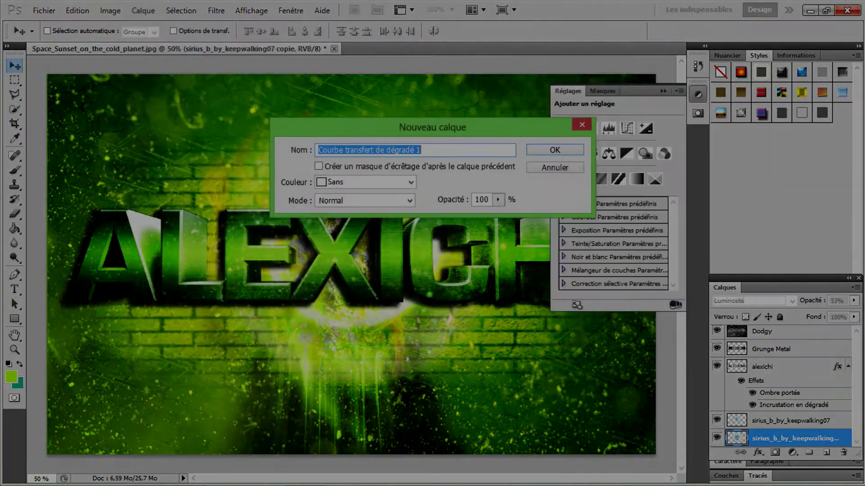
key(Return)
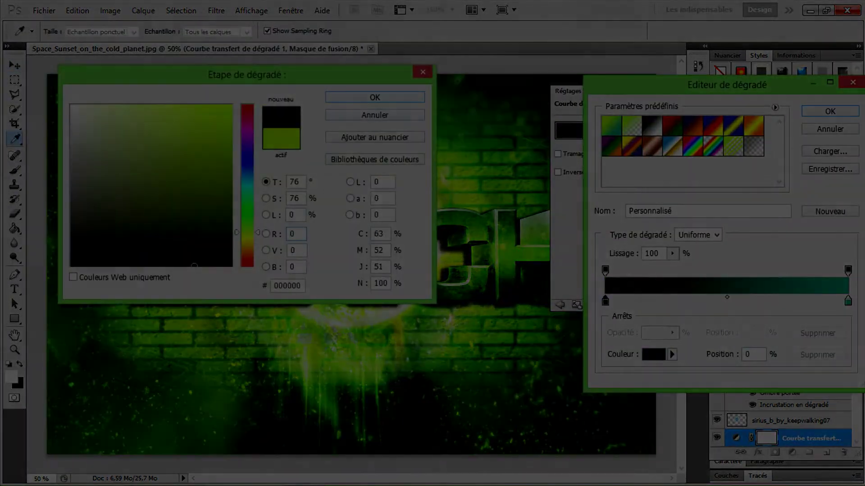
key(Return)
double_click(848, 301)
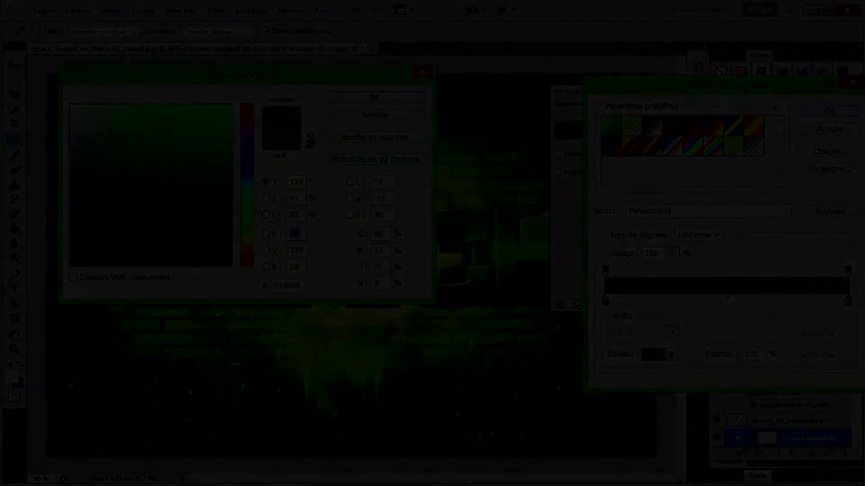